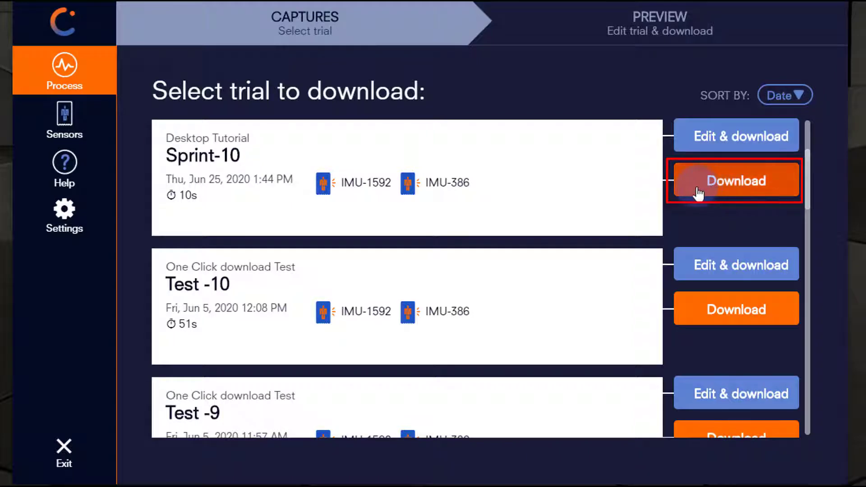
- Review the data export options in Settings, then return to the trial list
{"action": "left_click", "coordinate": [699, 195]}
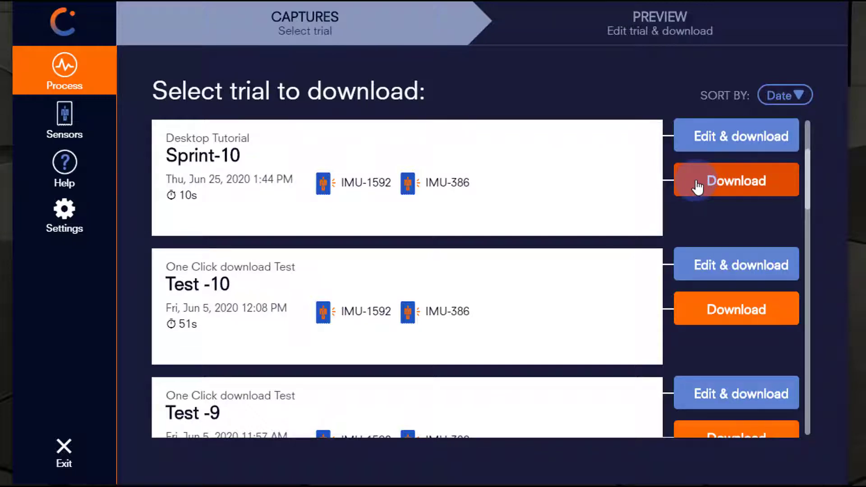
{"action": "left_click", "coordinate": [63, 222]}
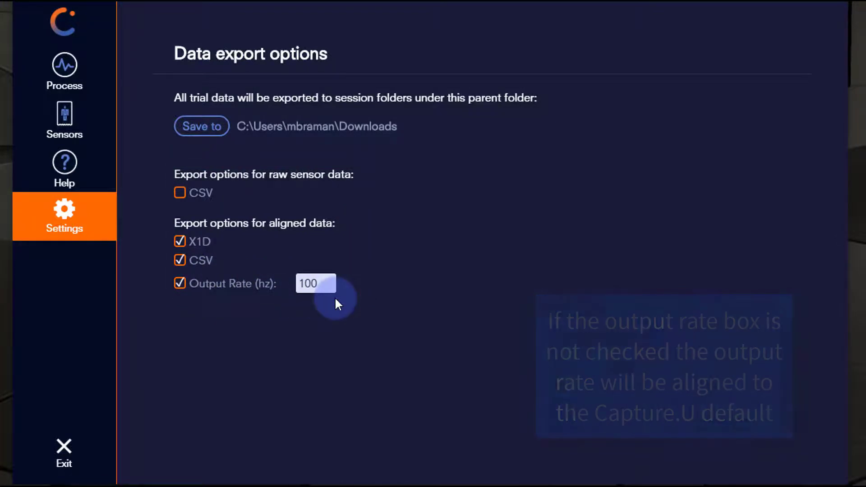
{"action": "left_click", "coordinate": [67, 75]}
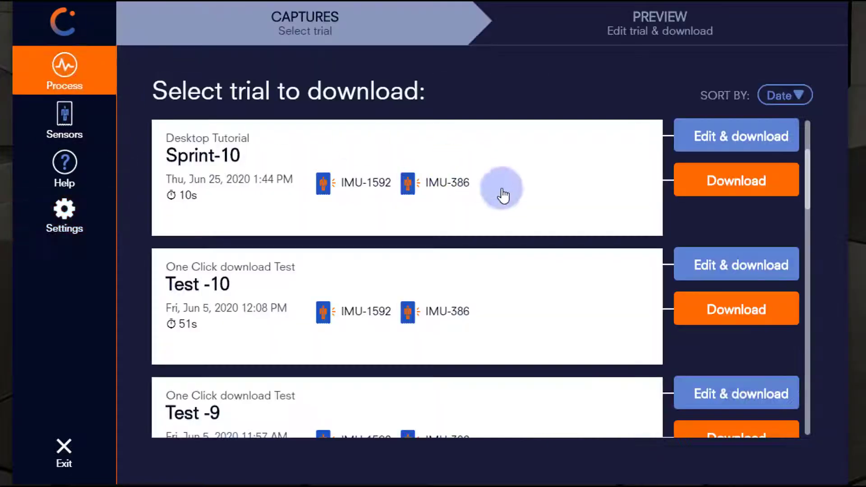
- Download the Sprint-10 trial and confirm both sensors
{"action": "left_click", "coordinate": [709, 189]}
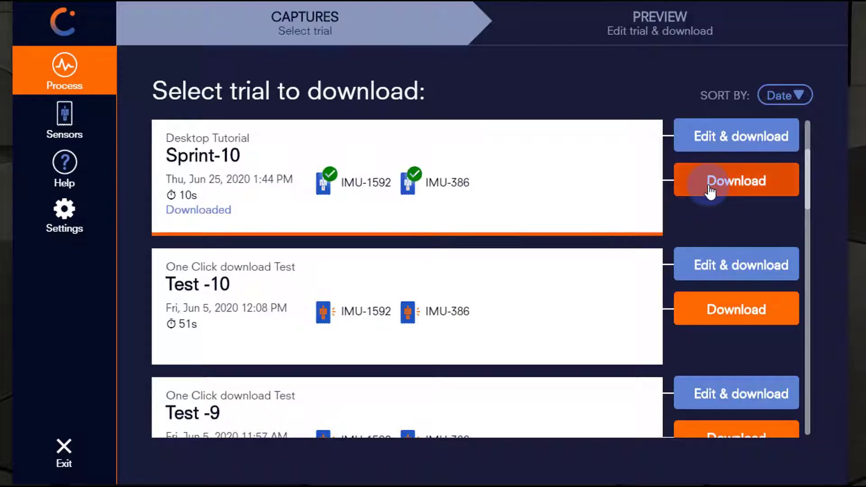
{"action": "left_click", "coordinate": [731, 141]}
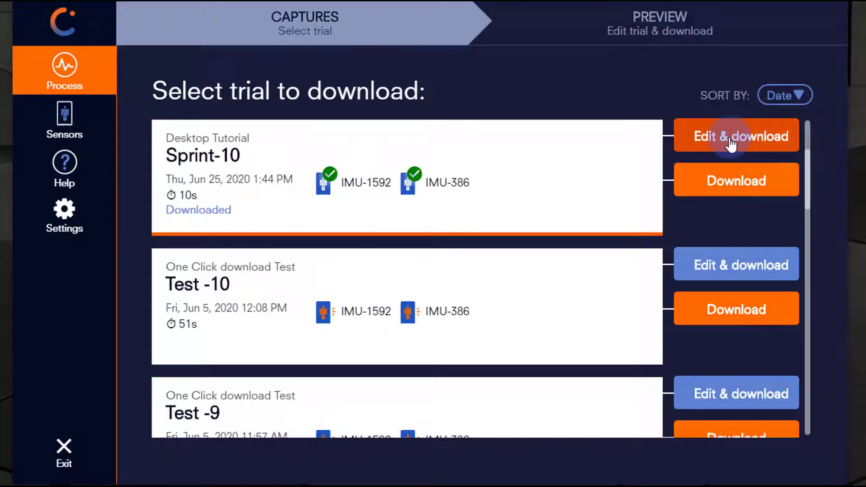
{"action": "left_click", "coordinate": [765, 305]}
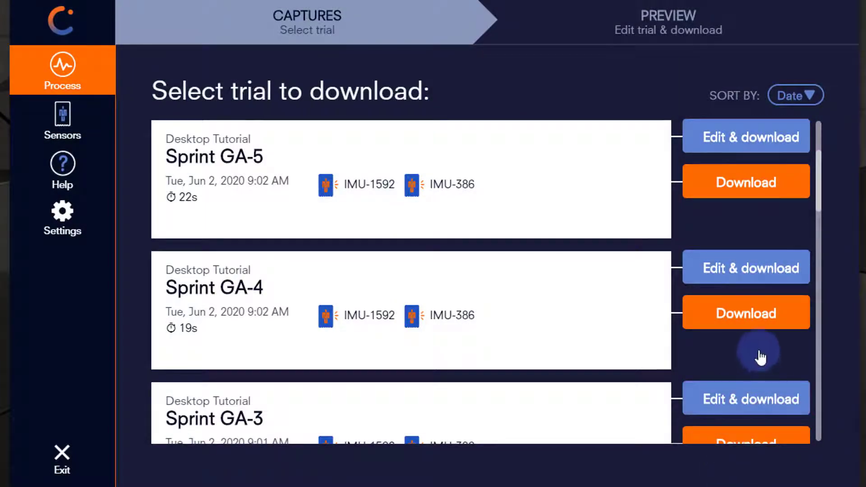
- Download Sprint GA-4 whole, then crop Sprint GA-5 to the :53–:05 range and download it
{"action": "left_click", "coordinate": [747, 318]}
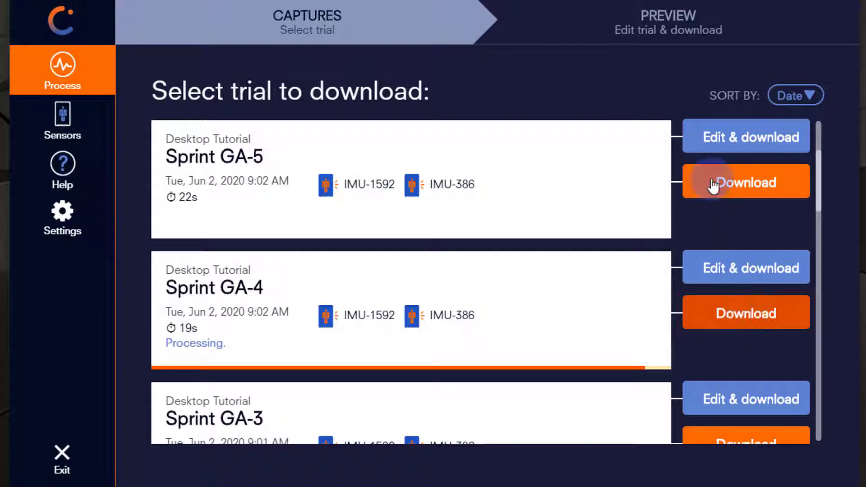
{"action": "left_click", "coordinate": [735, 147]}
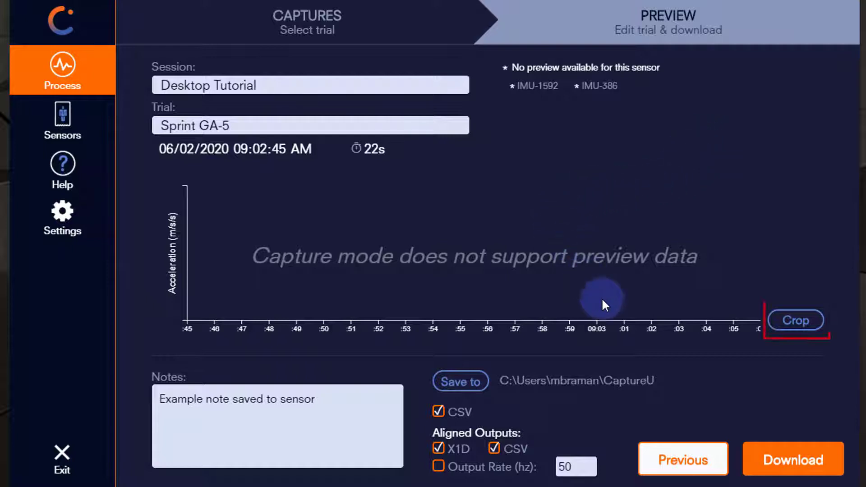
{"action": "left_click", "coordinate": [791, 321]}
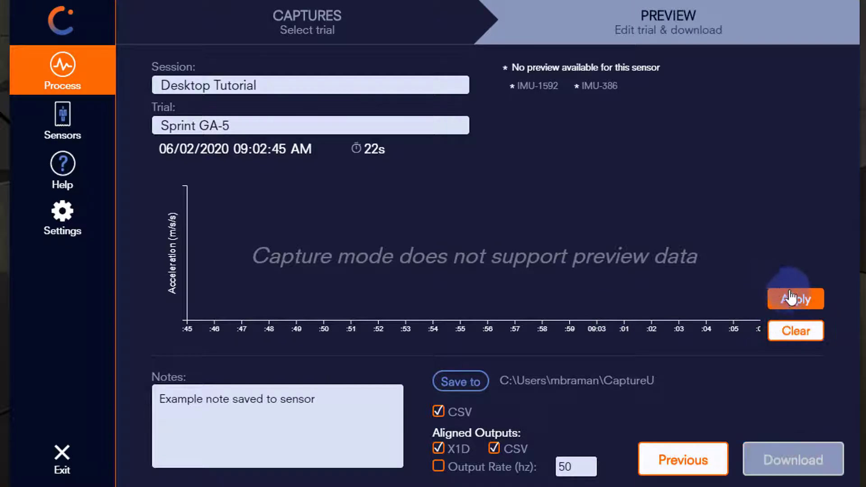
{"action": "left_click_drag", "start_coordinate": [724, 296], "coordinate": [413, 297]}
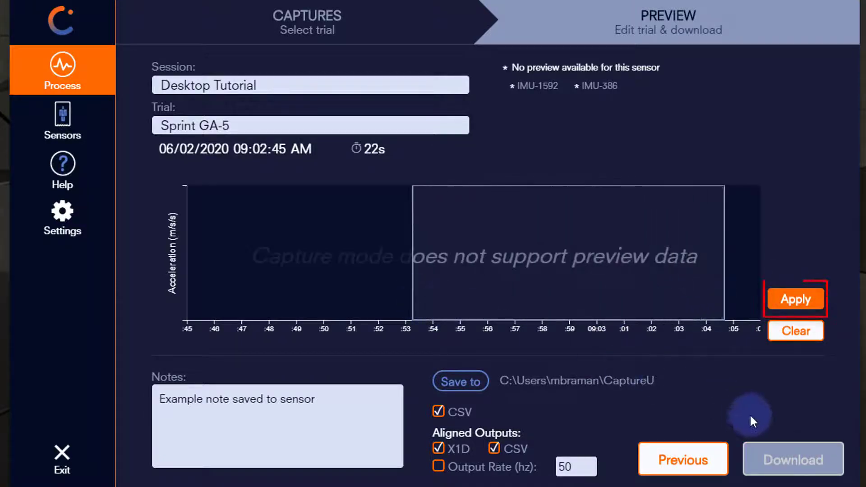
{"action": "left_click", "coordinate": [794, 300]}
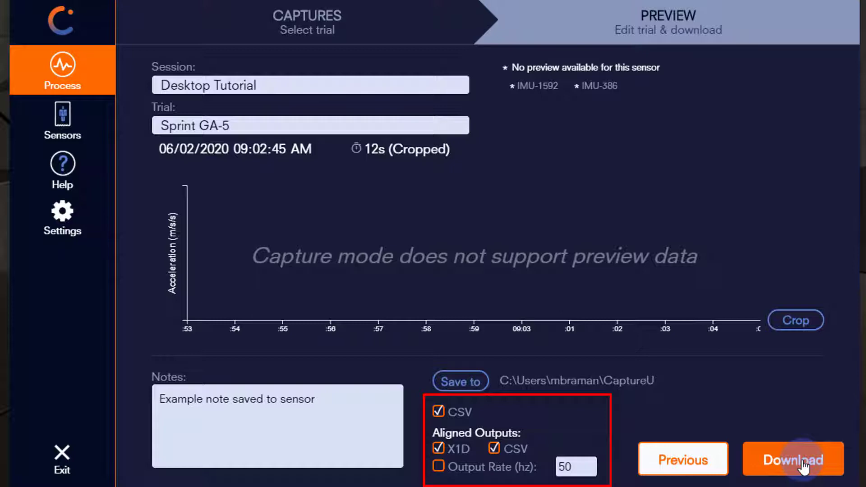
{"action": "left_click", "coordinate": [804, 467]}
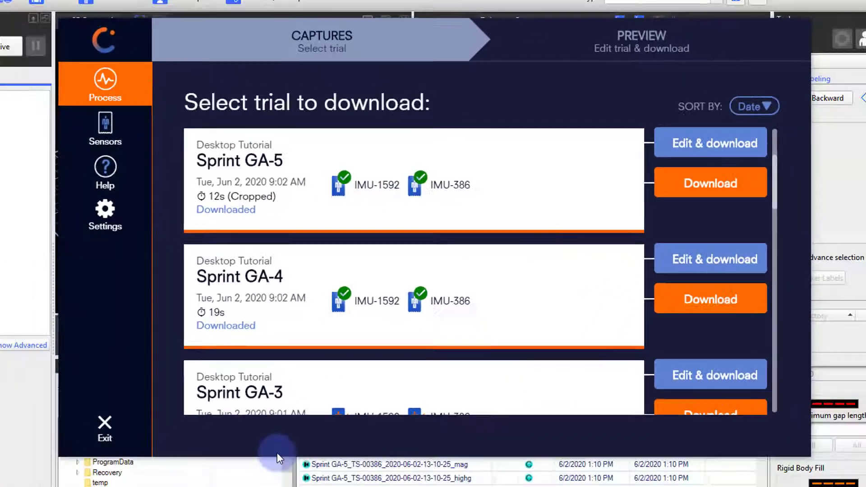
- Open Sprint GA-5's aligned sensor 1592 CSV in Excel, review columns x_deg through qr, then close it
{"action": "double_click", "coordinate": [310, 159]}
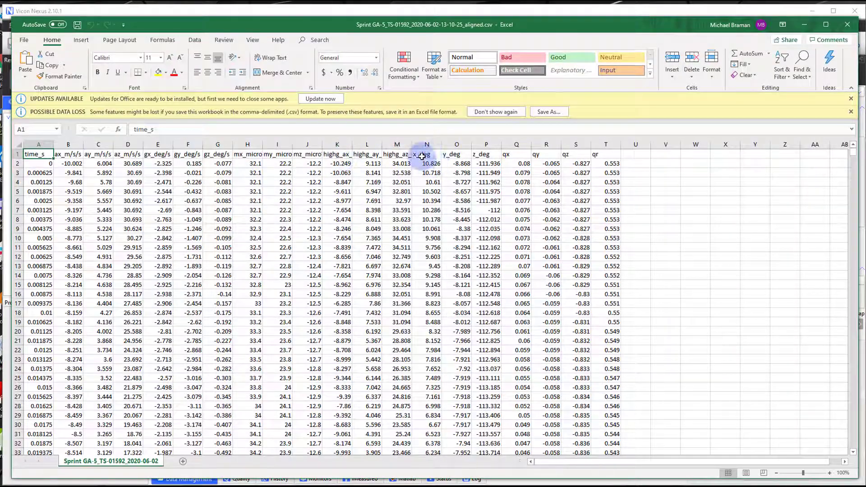
{"action": "left_click_drag", "start_coordinate": [422, 156], "coordinate": [622, 387]}
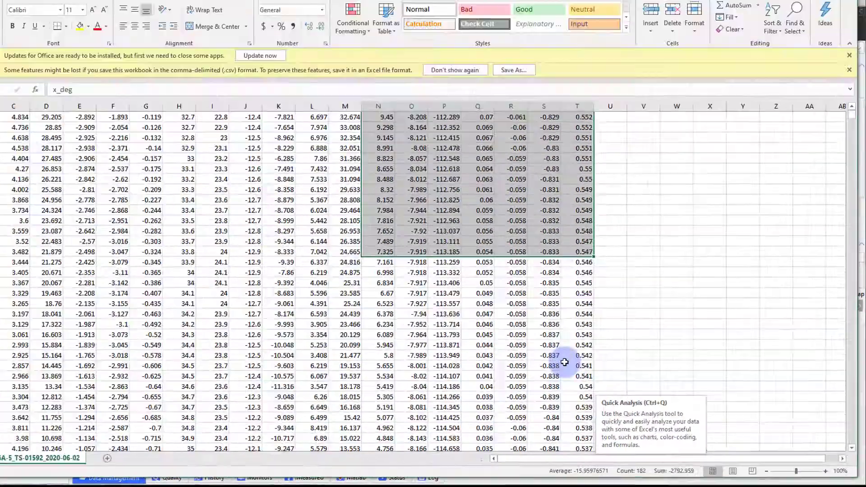
{"action": "scroll", "coordinate": [587, 343], "scroll_direction": "down", "scroll_amount": 12}
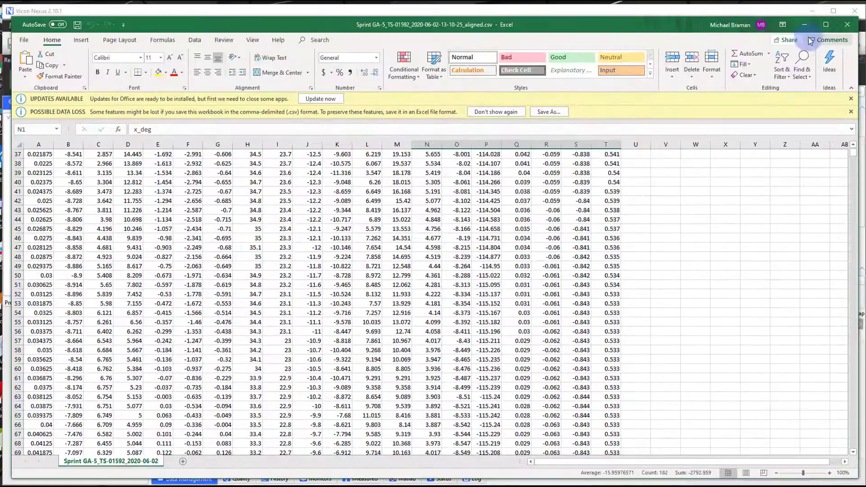
{"action": "left_click", "coordinate": [805, 24]}
- Load Sprint GA-5 in Nexus, plot Global Angle x, y and z, and scrub the timeline
{"action": "left_click", "coordinate": [299, 10]}
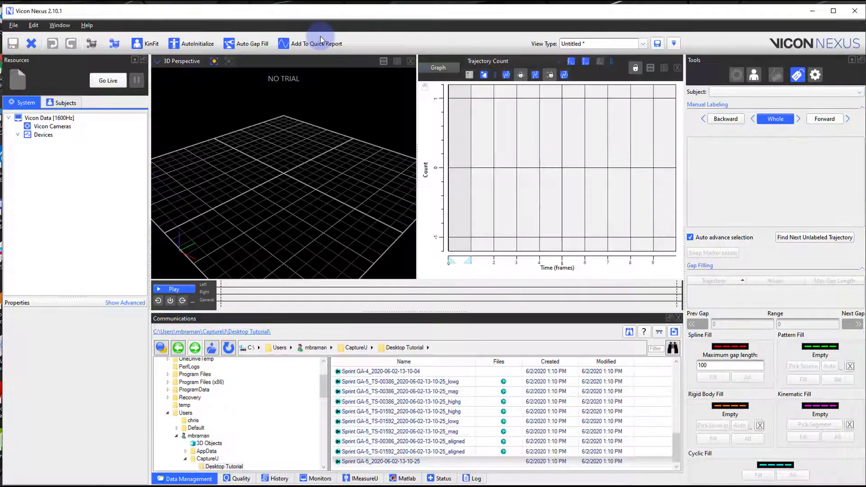
{"action": "double_click", "coordinate": [382, 462]}
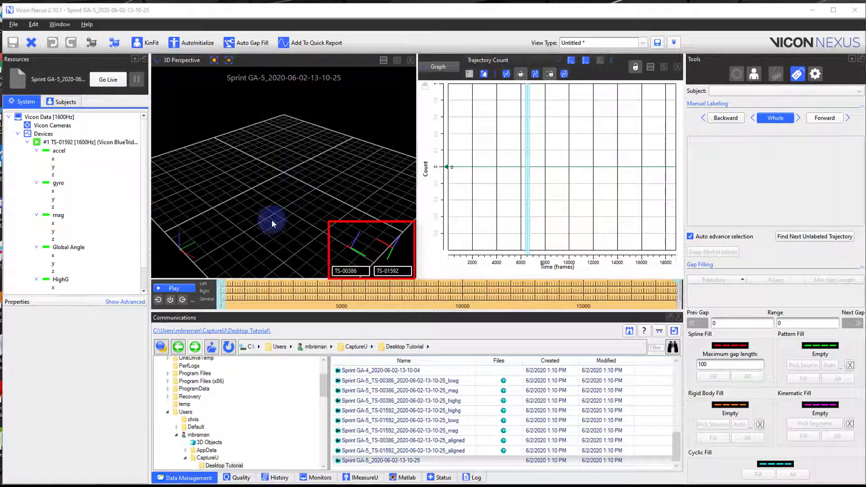
{"action": "left_click_drag", "start_coordinate": [238, 296], "coordinate": [288, 300]}
{"action": "left_click_drag", "start_coordinate": [53, 255], "coordinate": [57, 272]}
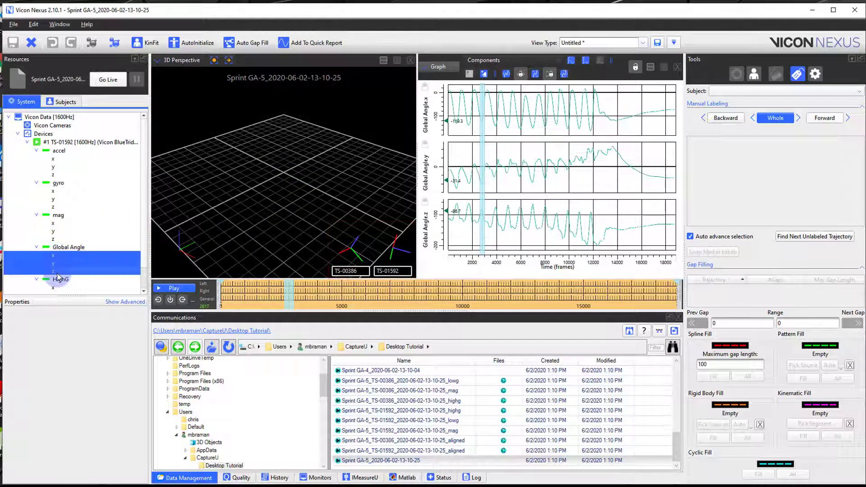
{"action": "left_click_drag", "start_coordinate": [288, 296], "coordinate": [412, 301]}
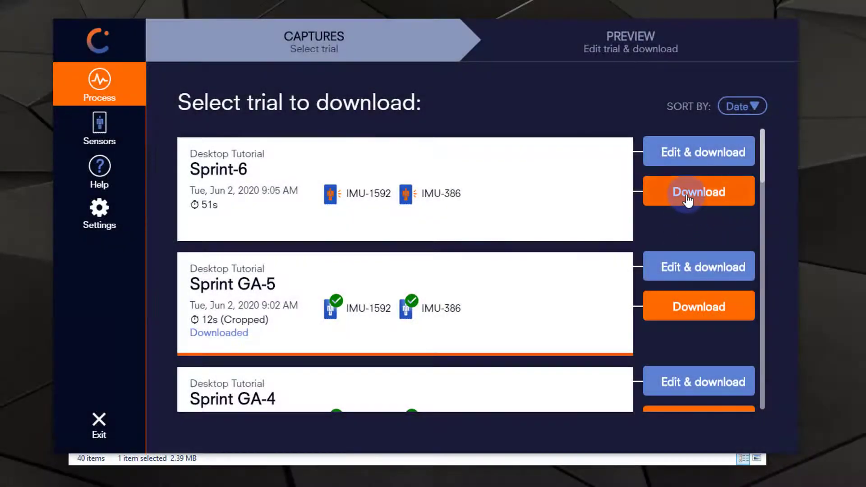
- Download Sprint-6 with Output Rate 50 Hz and view the data export settings
{"action": "left_click", "coordinate": [693, 193]}
{"action": "left_click", "coordinate": [686, 156]}
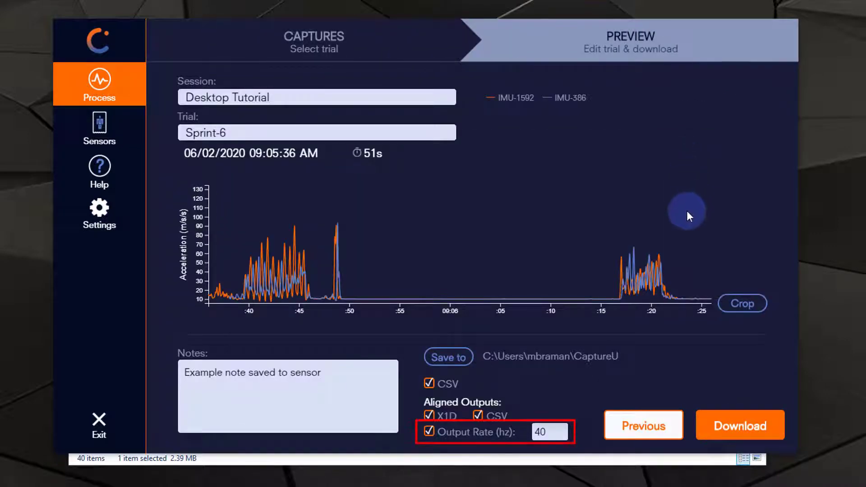
{"action": "double_click", "coordinate": [540, 433]}
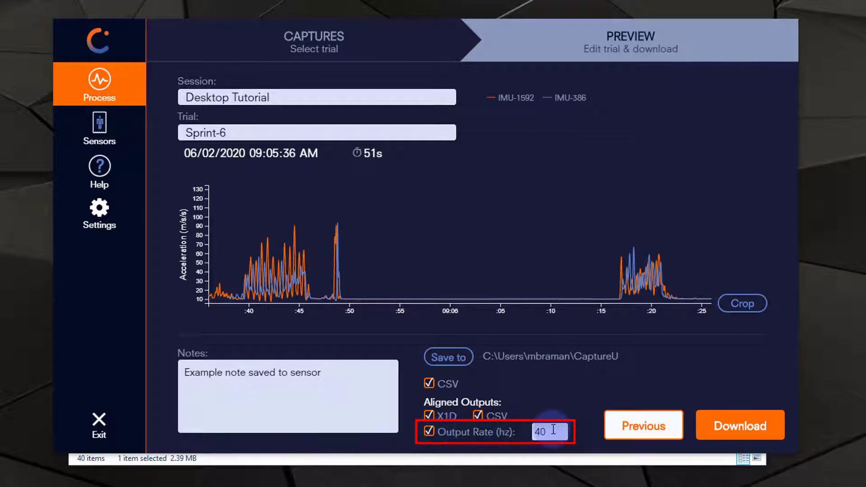
{"action": "type", "text": "50"}
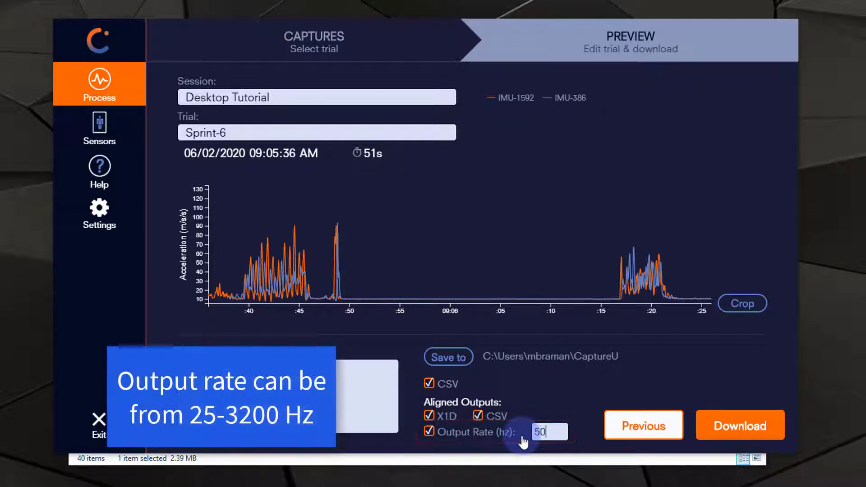
{"action": "left_click", "coordinate": [732, 429]}
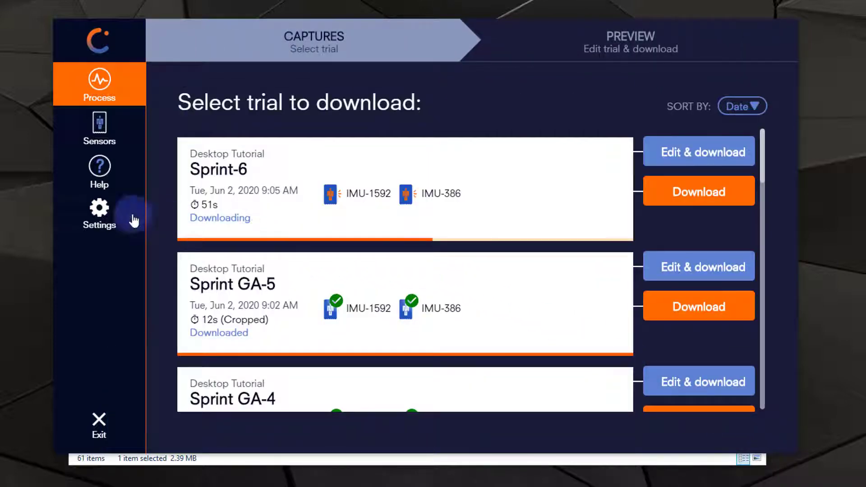
{"action": "left_click", "coordinate": [90, 213]}
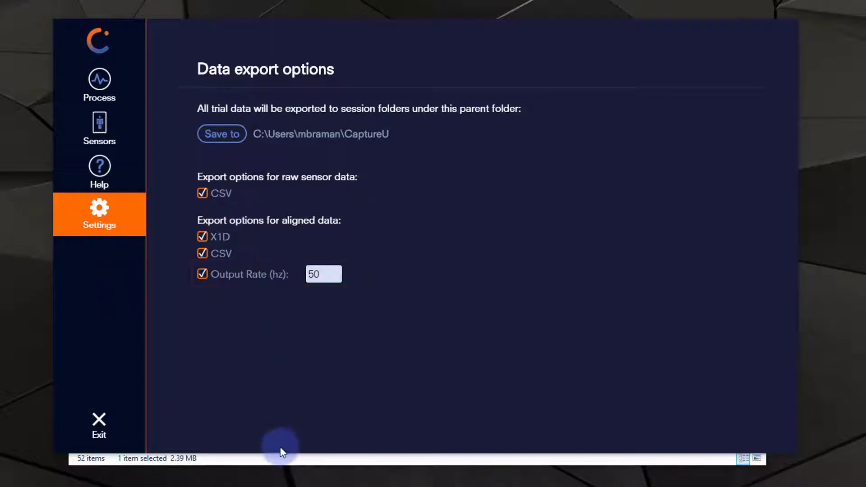
- Open Sprint-6_TS-00386 aligned CSV in Excel from File Explorer
{"action": "left_click", "coordinate": [281, 459]}
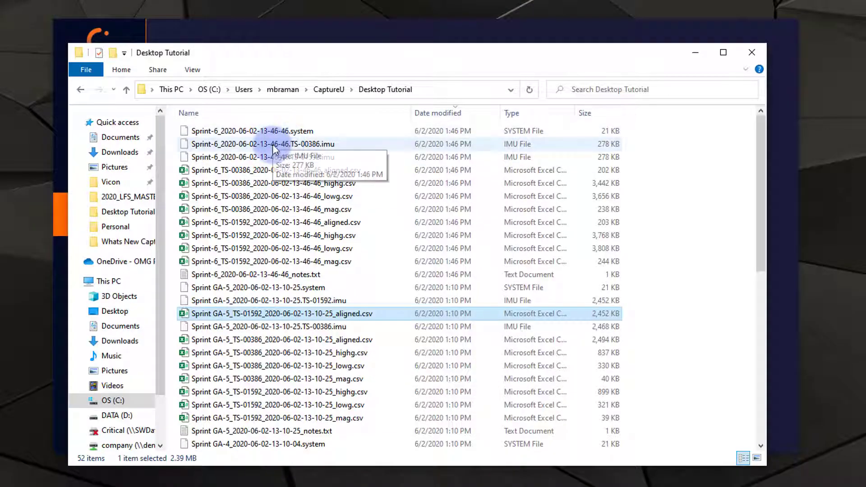
{"action": "left_click", "coordinate": [254, 172]}
{"action": "double_click", "coordinate": [254, 169]}
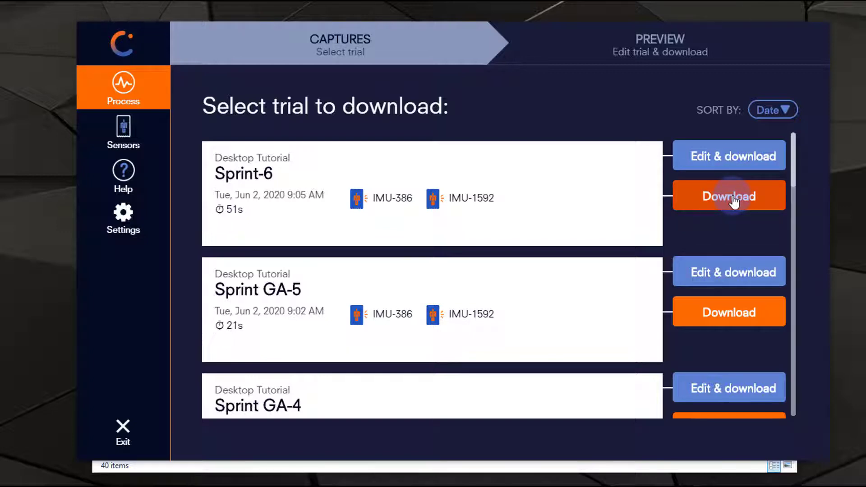
- Check Sprint-6's Notes field in Edit & download, then download the trial with its note
{"action": "left_click", "coordinate": [738, 163]}
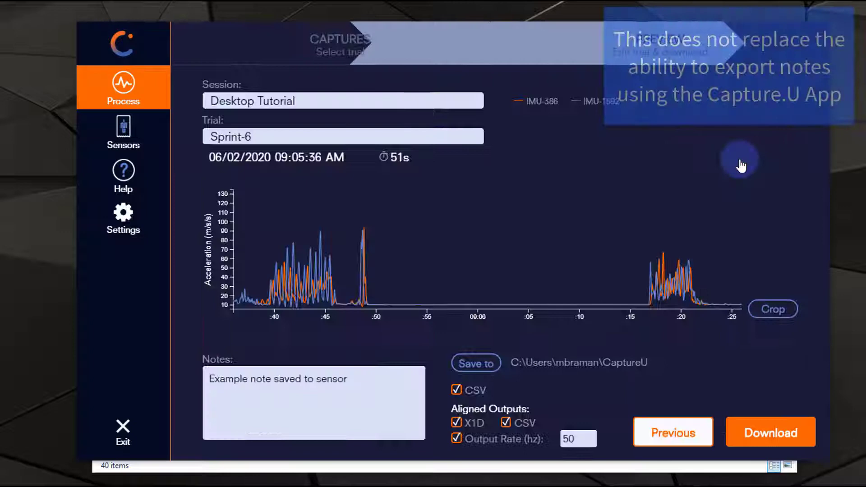
{"action": "left_click", "coordinate": [362, 379]}
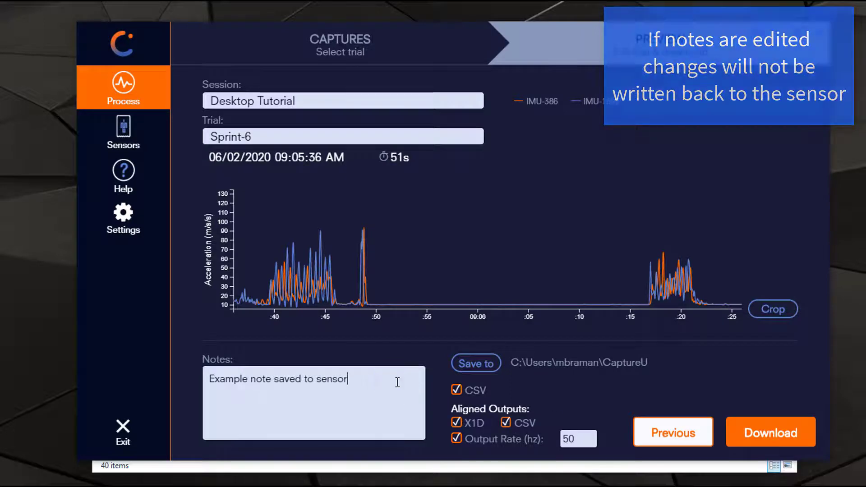
{"action": "left_click", "coordinate": [767, 433]}
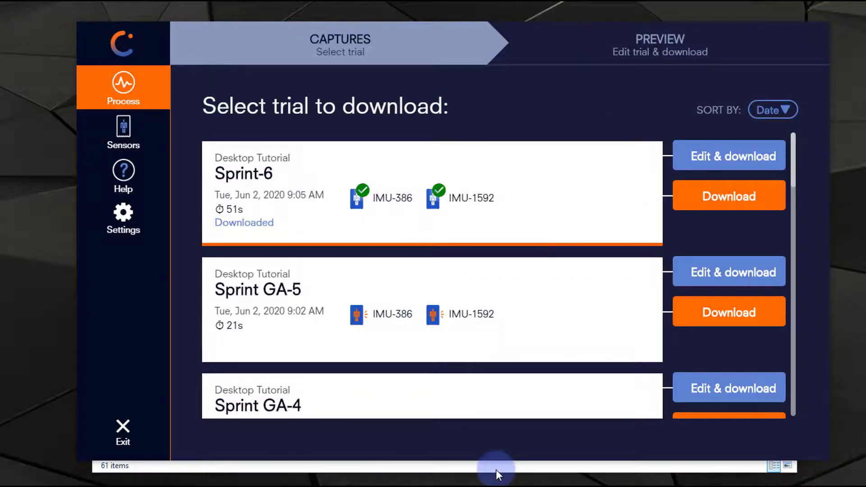
- Open Sprint-6's _notes.txt in Notepad to see 'Example note saved to sensor'
{"action": "left_click", "coordinate": [496, 470]}
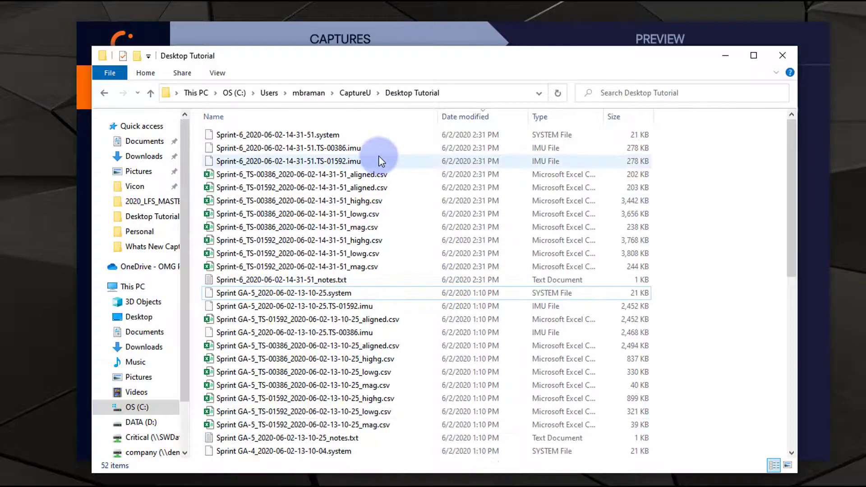
{"action": "double_click", "coordinate": [309, 280]}
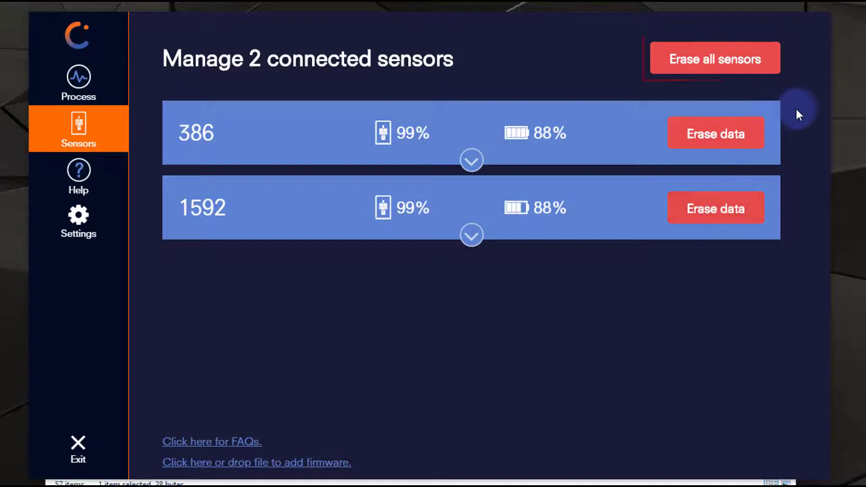
- Erase all data from IMU-386 and IMU-1592 via Erase all sensors, confirming with Erase All
{"action": "left_click", "coordinate": [754, 66]}
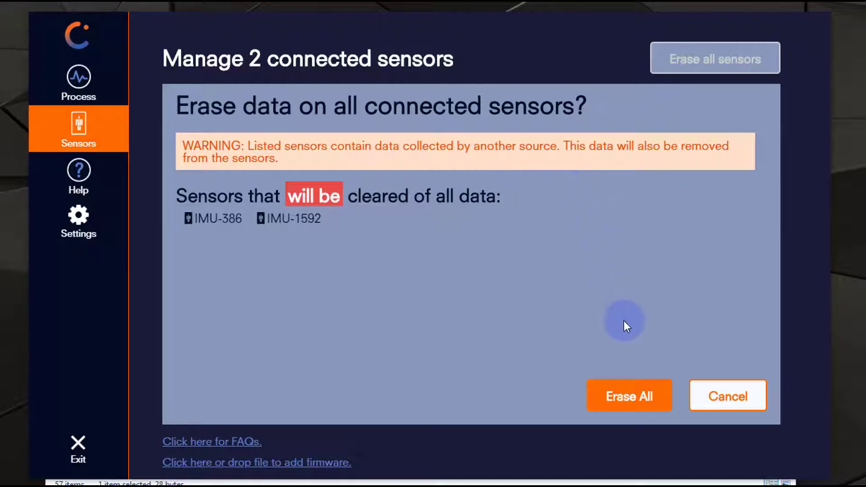
{"action": "left_click", "coordinate": [631, 404]}
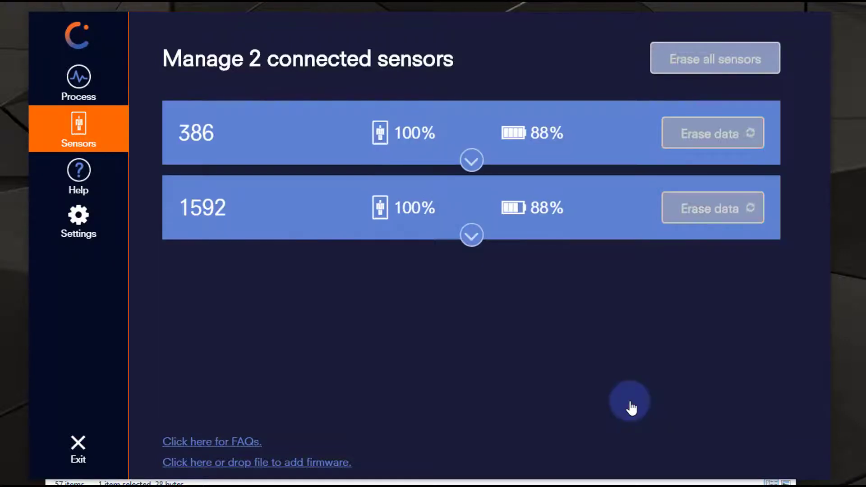